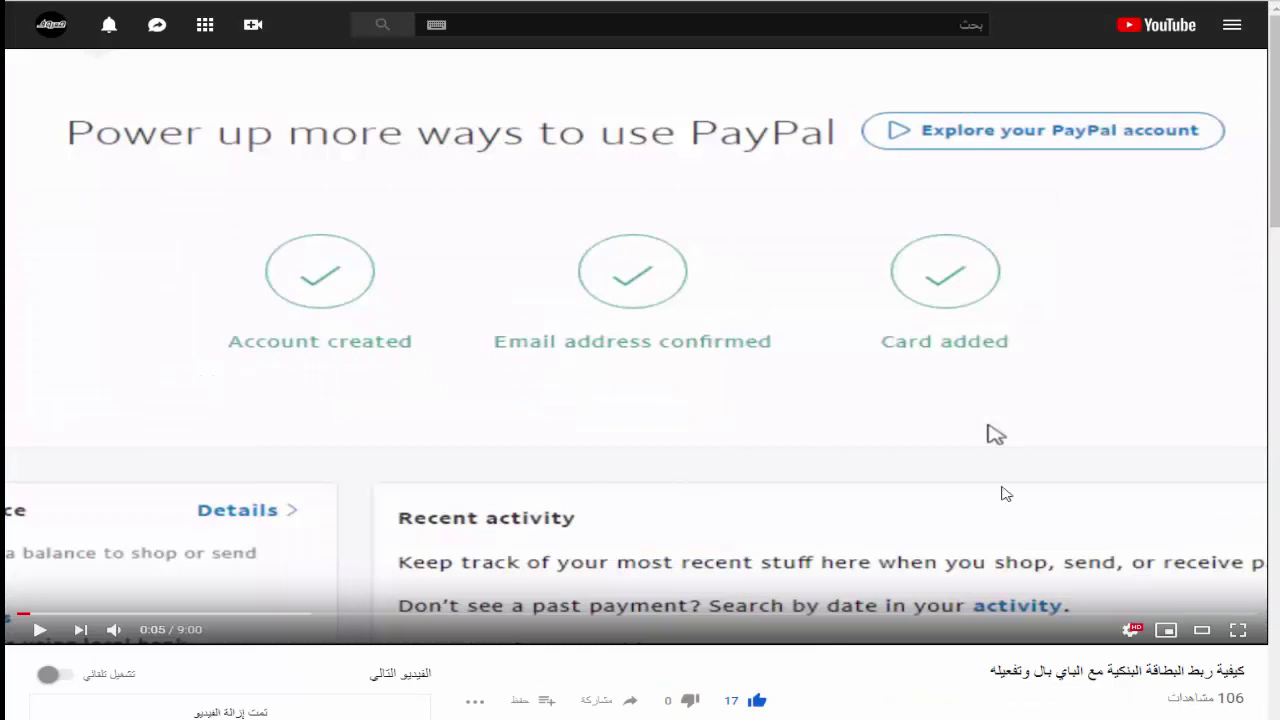
{"action": "left_click_drag", "start_coordinate": [1143, 671], "coordinate": [1248, 688]}
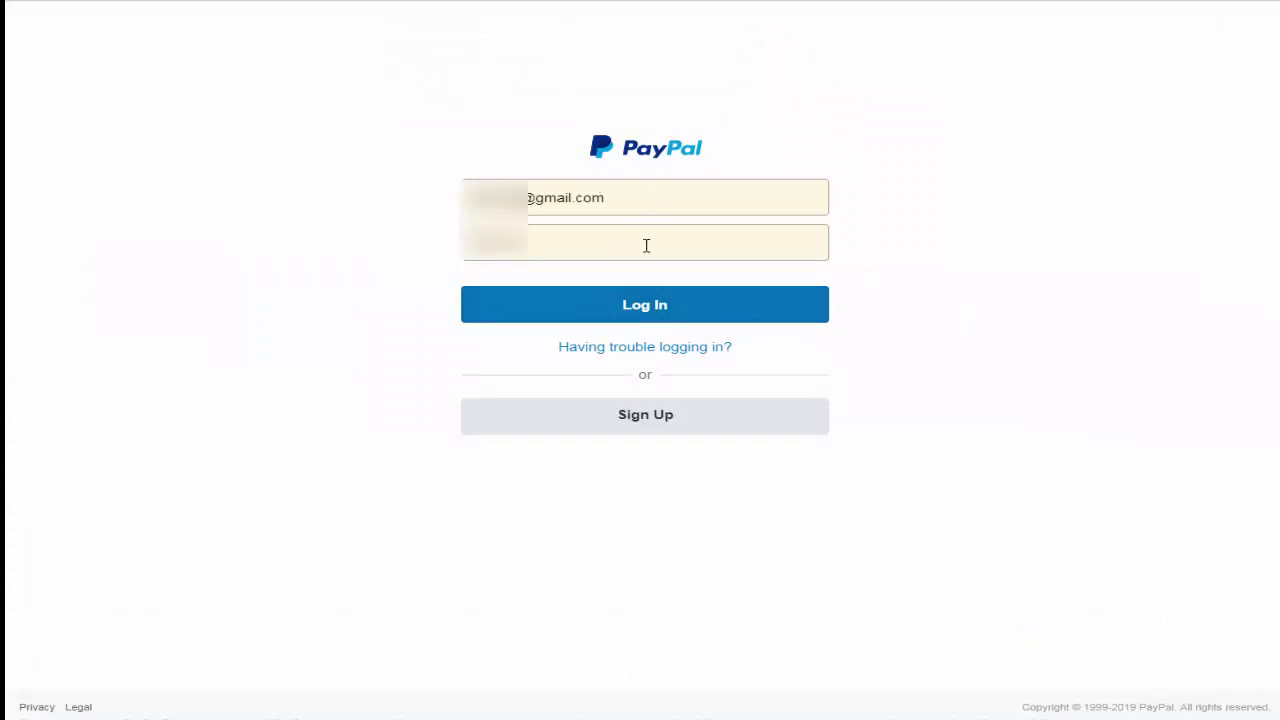
Step: Log in to PayPal with the filled-in credentials and check the linked bank accounts and cards on the account summary
{"action": "left_click", "coordinate": [656, 312]}
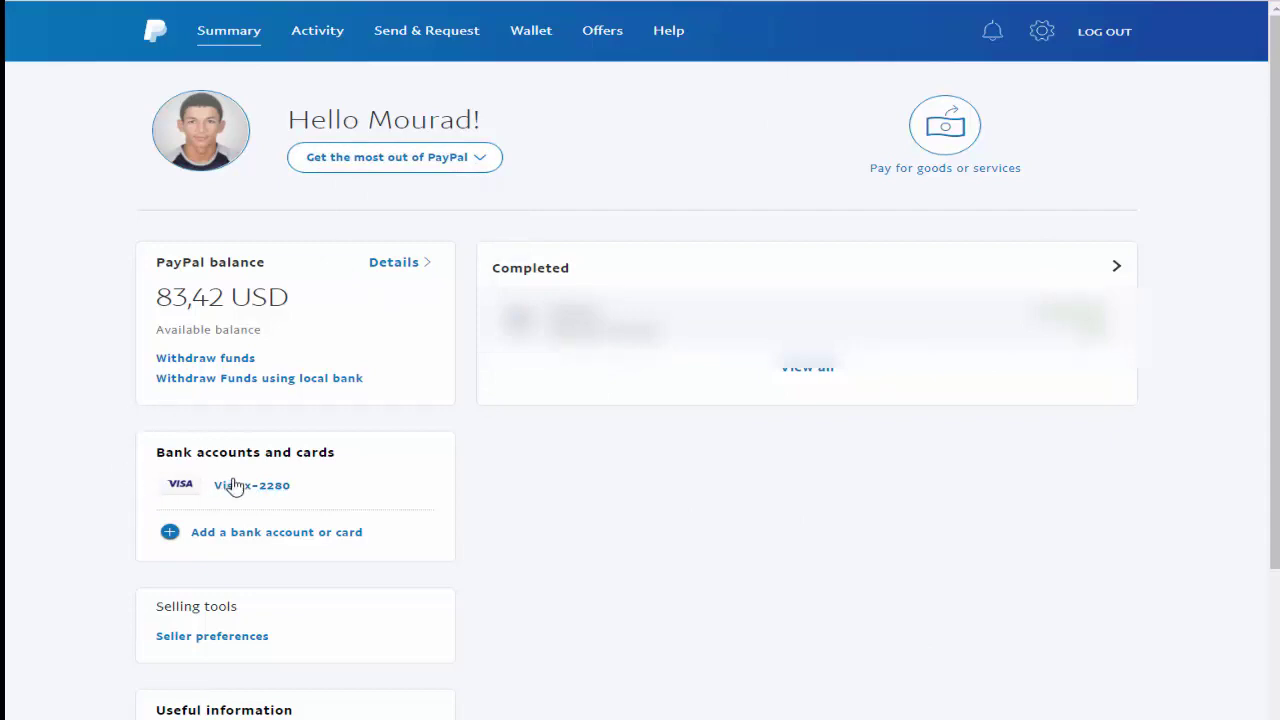
{"action": "left_click_drag", "start_coordinate": [158, 452], "coordinate": [327, 463]}
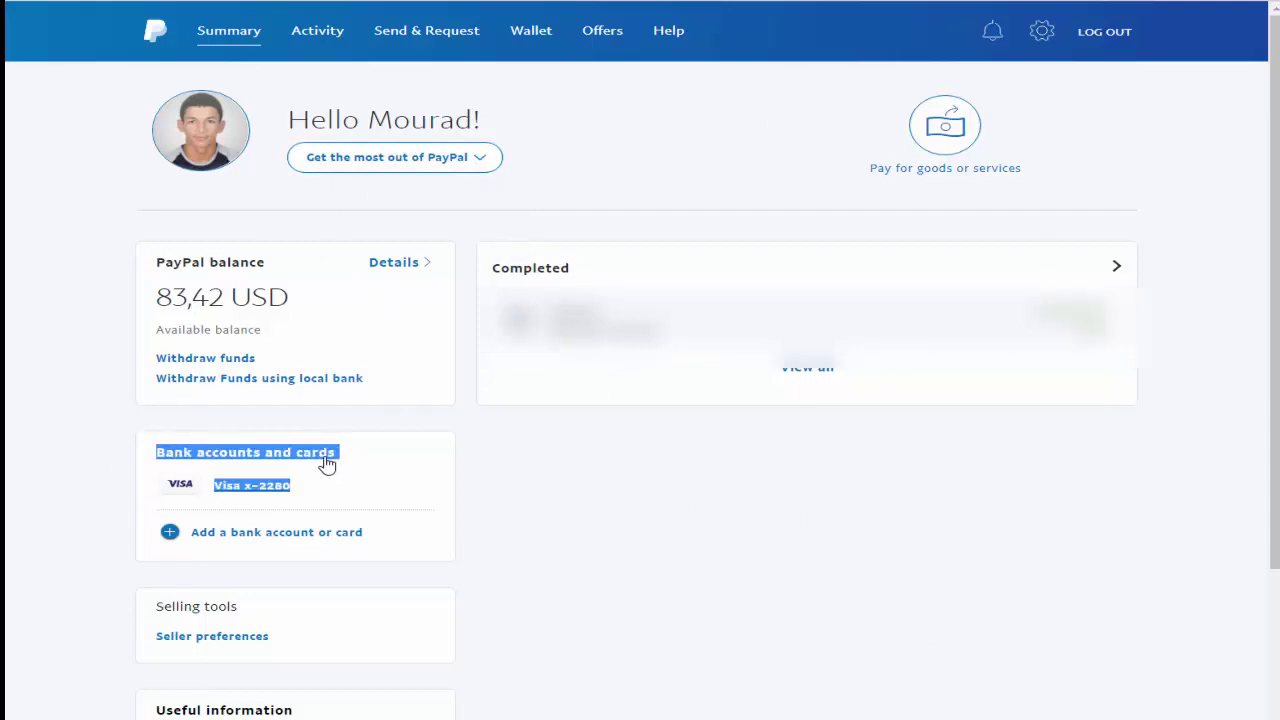
{"action": "left_click", "coordinate": [13, 438]}
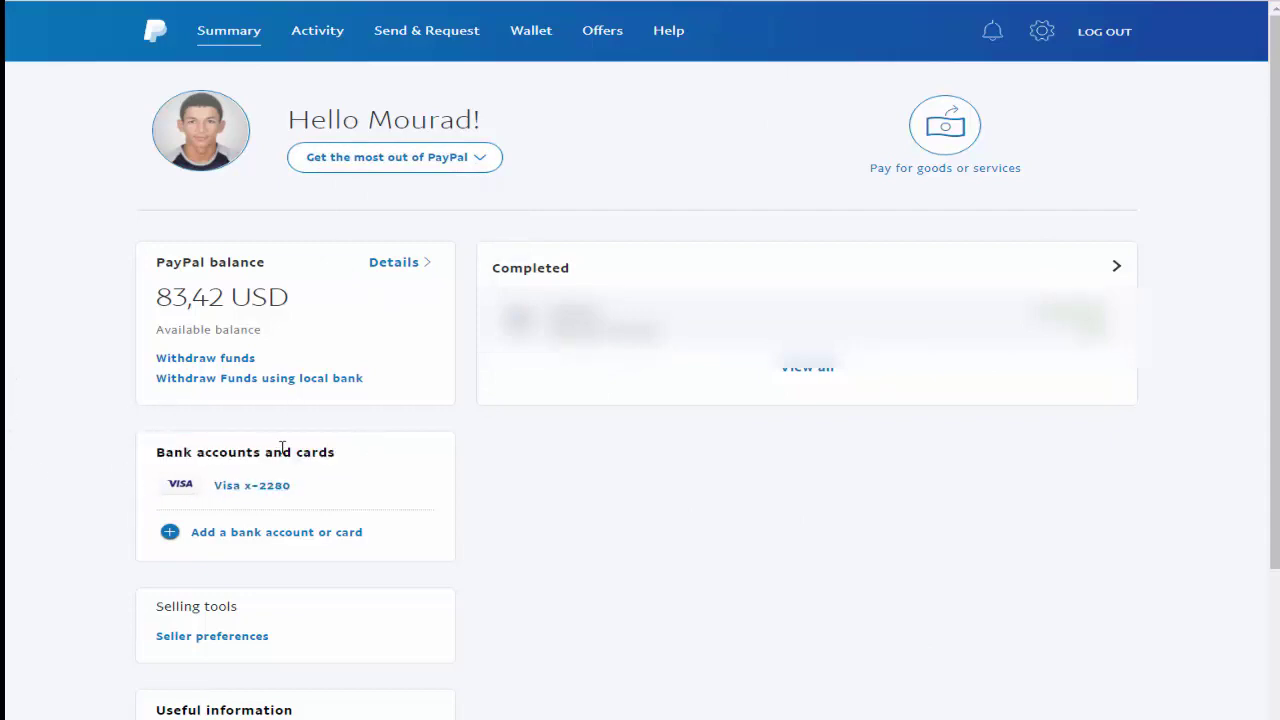
{"action": "left_click", "coordinate": [282, 448]}
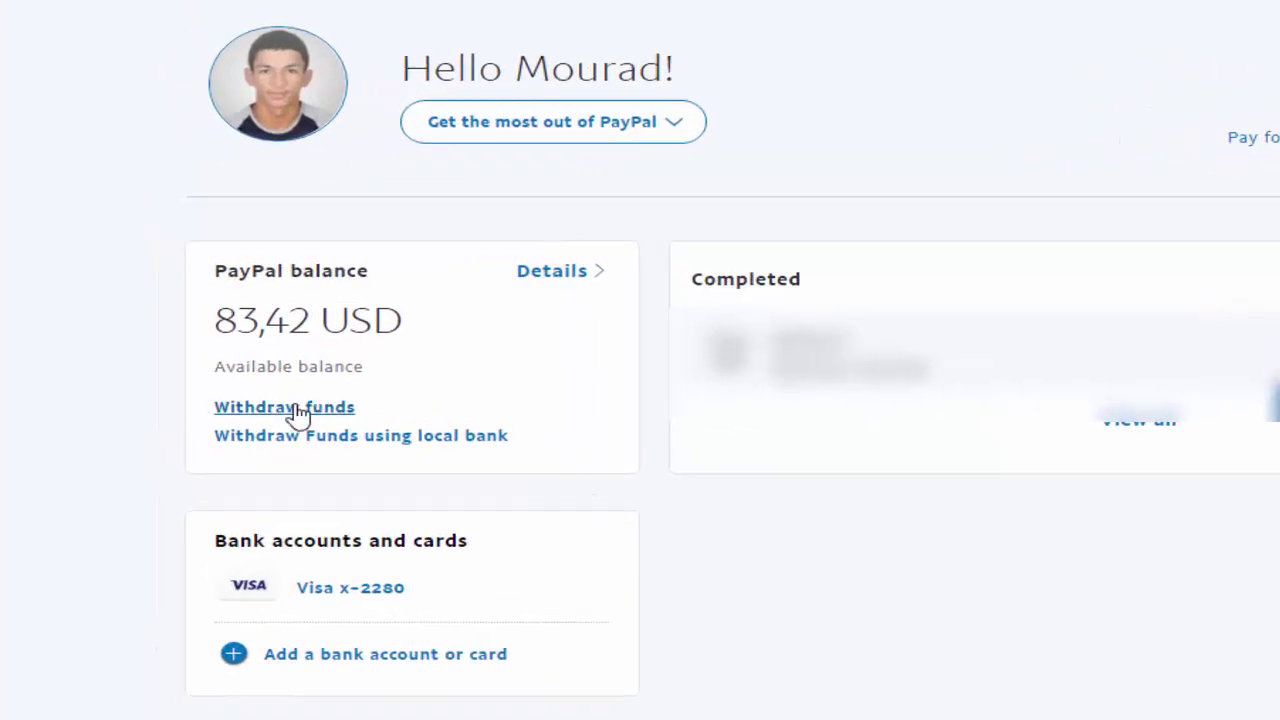
Step: Start a withdrawal of funds from the PayPal balance with the linked Visa card as the destination
{"action": "left_click", "coordinate": [296, 408]}
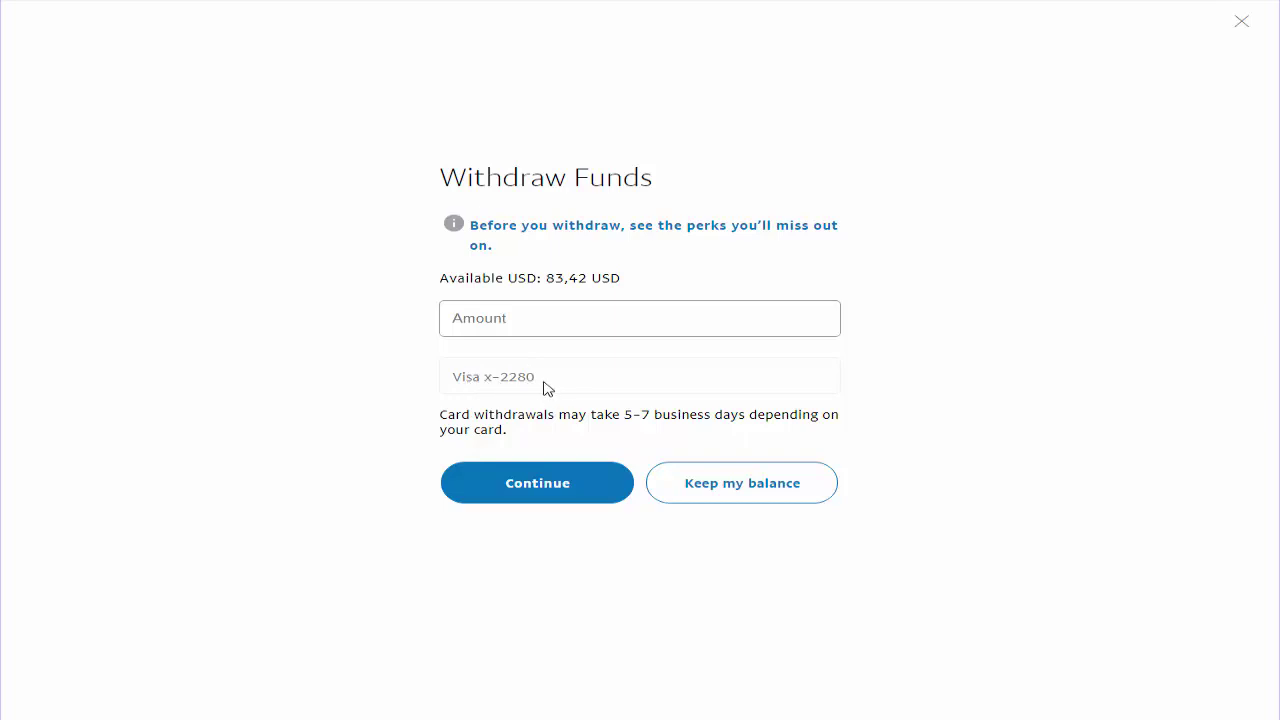
{"action": "left_click", "coordinate": [490, 383]}
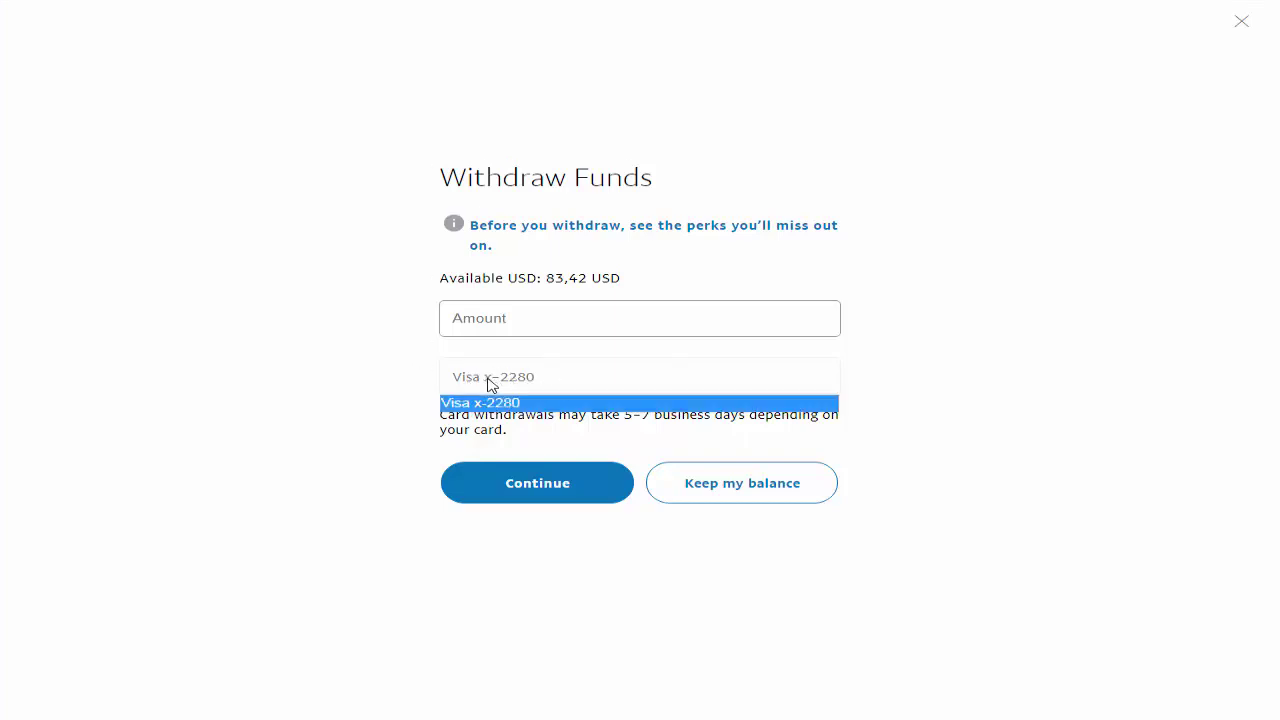
{"action": "left_click", "coordinate": [557, 385]}
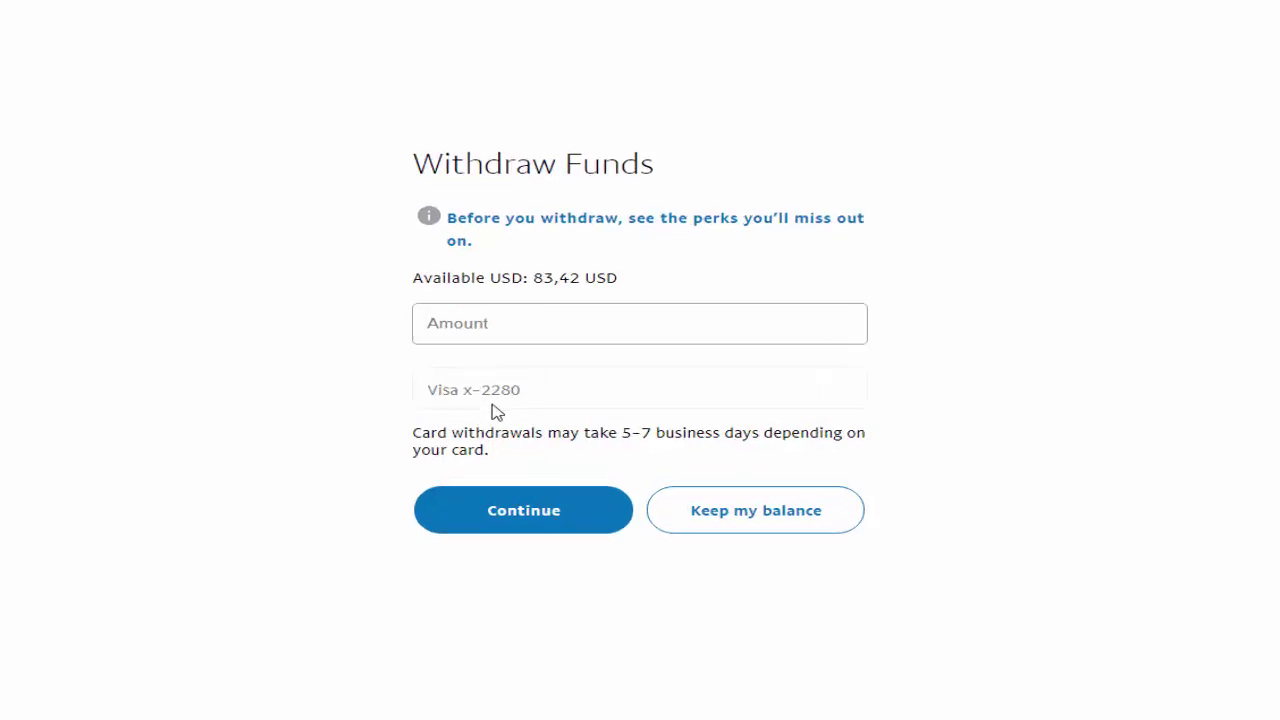
{"action": "left_click", "coordinate": [560, 376]}
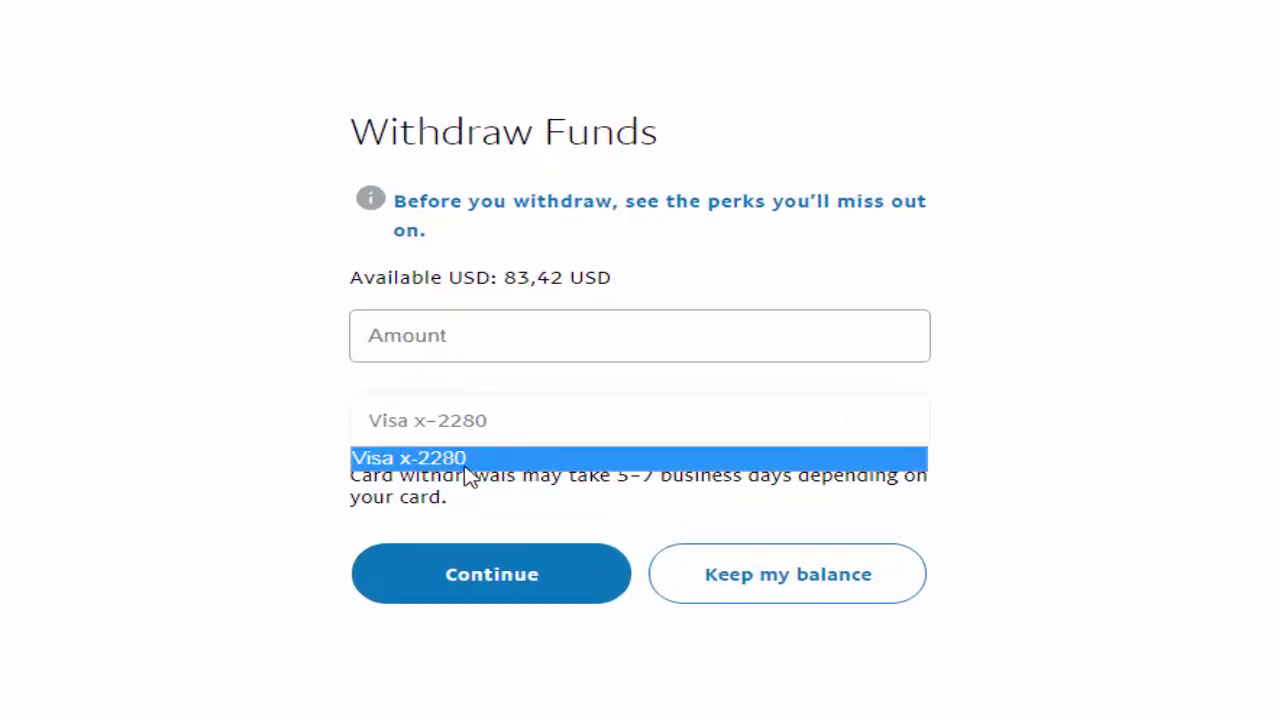
{"action": "left_click", "coordinate": [240, 411]}
Step: Set the withdrawal amount to 80,42 USD and compare it with the available balance
{"action": "left_click", "coordinate": [426, 343]}
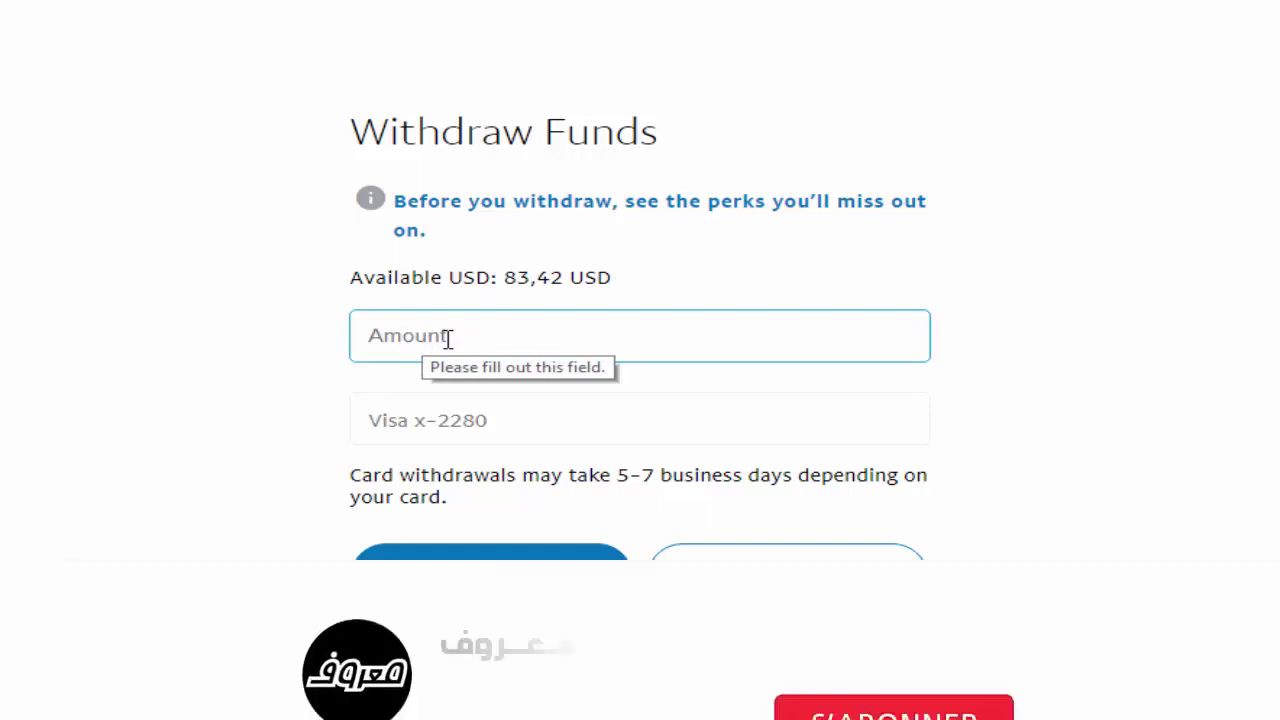
{"action": "left_click", "coordinate": [457, 337]}
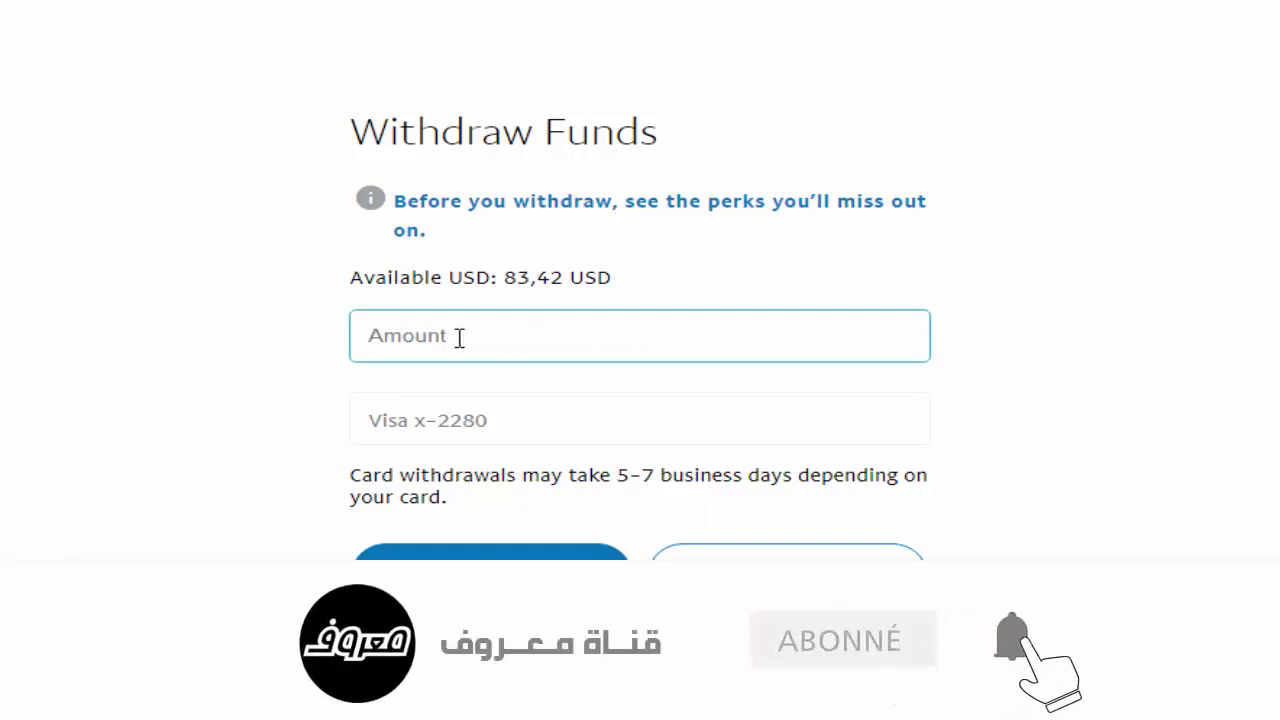
{"action": "left_click", "coordinate": [461, 337]}
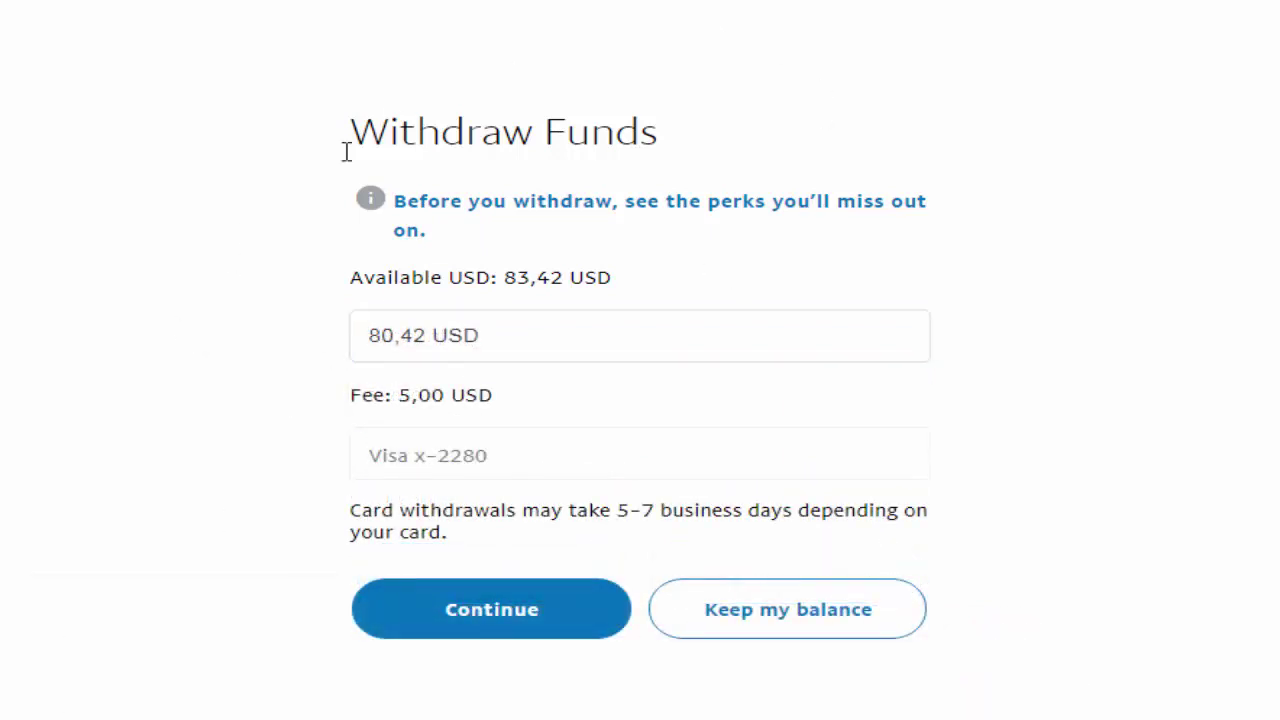
{"action": "left_click", "coordinate": [483, 343]}
{"action": "left_click_drag", "start_coordinate": [351, 276], "coordinate": [689, 300]}
{"action": "left_click", "coordinate": [618, 284]}
{"action": "left_click", "coordinate": [488, 339]}
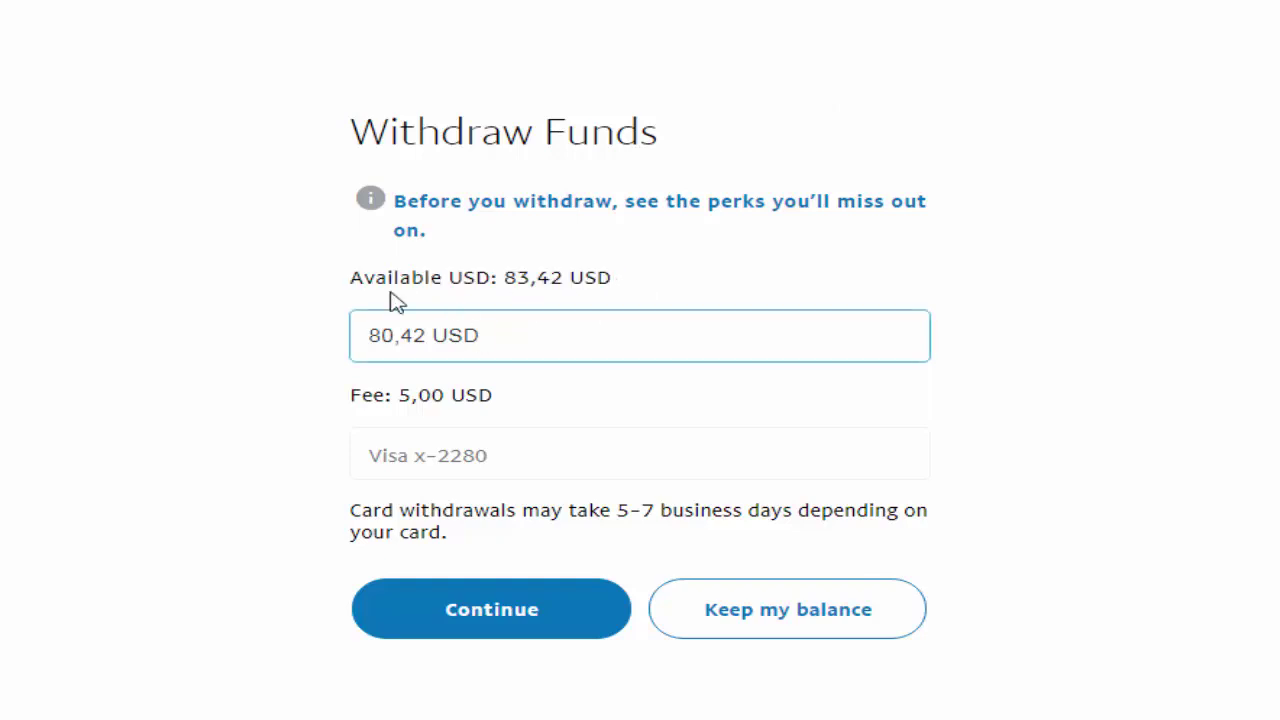
{"action": "left_click_drag", "start_coordinate": [357, 334], "coordinate": [543, 337]}
{"action": "left_click", "coordinate": [277, 323]}
{"action": "left_click", "coordinate": [546, 337]}
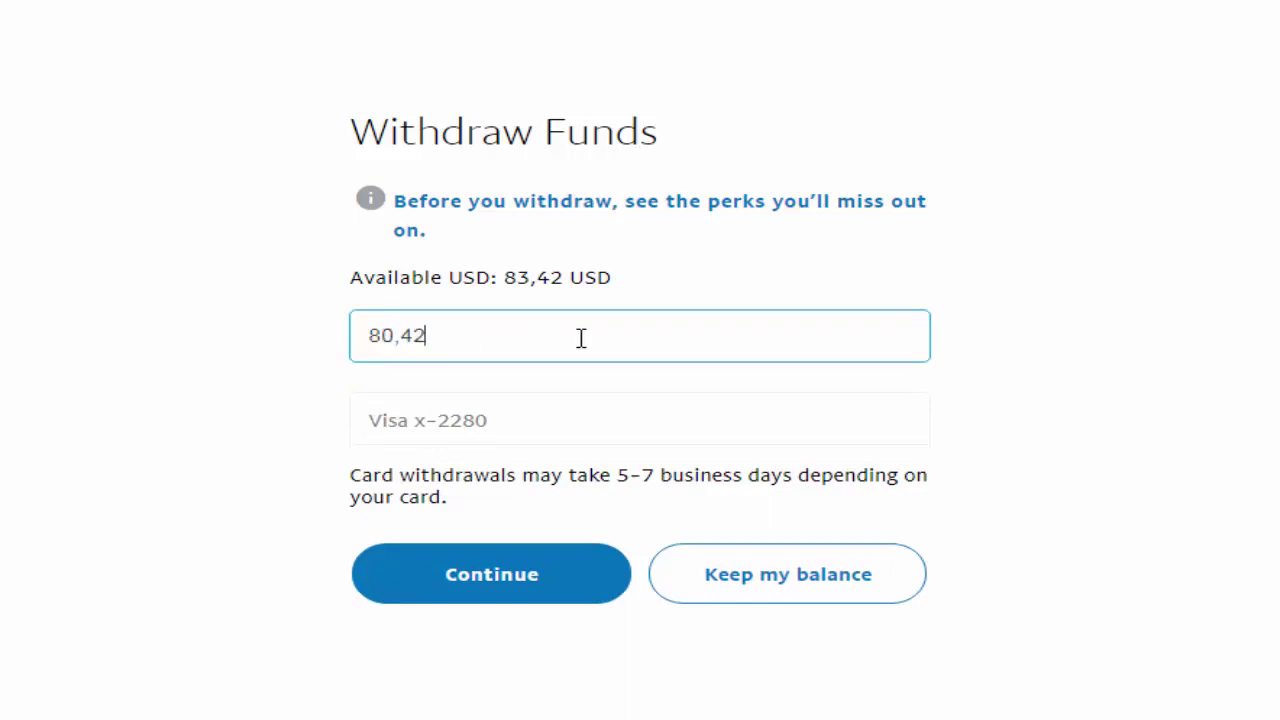
{"action": "left_click", "coordinate": [227, 314]}
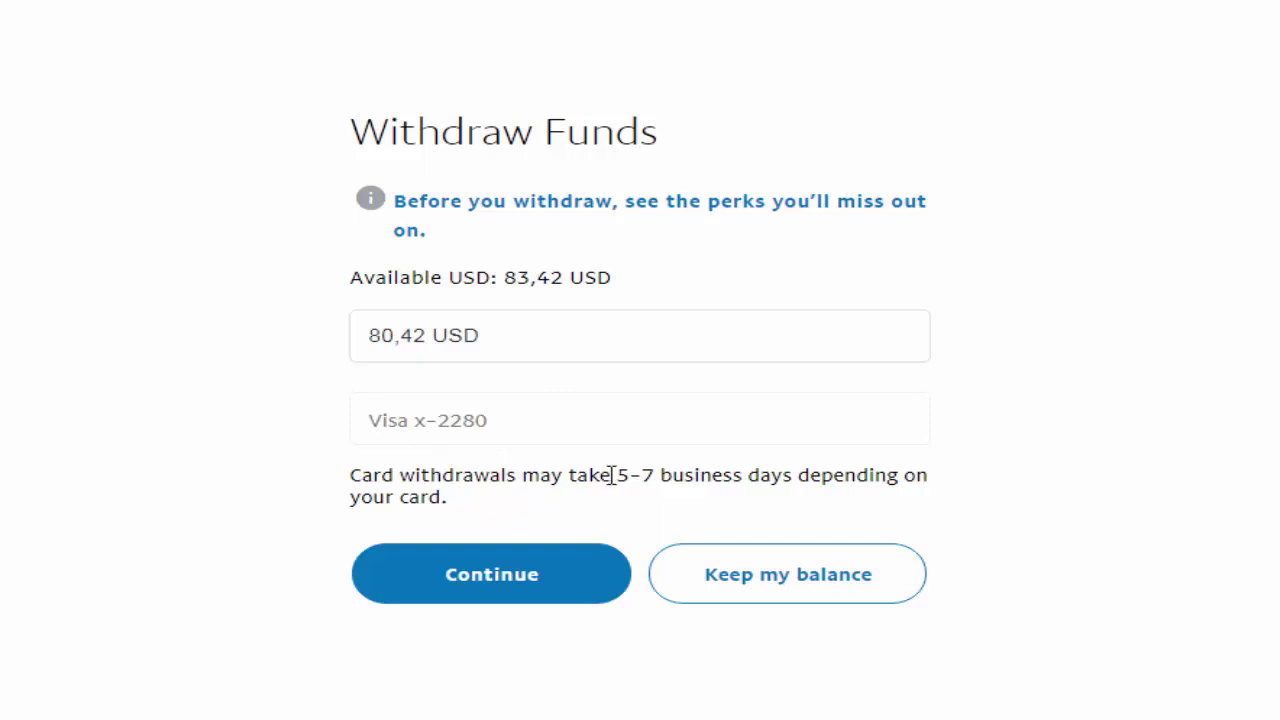
Step: Check the stated processing time for card withdrawals and continue to the withdrawal review
{"action": "left_click_drag", "start_coordinate": [611, 475], "coordinate": [694, 475]}
{"action": "left_click", "coordinate": [683, 494]}
{"action": "mouse_move", "coordinate": [617, 475]}
{"action": "left_mouse_down"}
{"action": "mouse_move", "coordinate": [674, 471]}
{"action": "mouse_move", "coordinate": [621, 477]}
{"action": "mouse_move", "coordinate": [640, 476]}
{"action": "left_mouse_up"}
{"action": "left_click", "coordinate": [660, 491]}
{"action": "left_click", "coordinate": [663, 475]}
{"action": "left_click", "coordinate": [651, 511]}
{"action": "left_click_drag", "start_coordinate": [629, 476], "coordinate": [655, 474]}
{"action": "left_click", "coordinate": [680, 505]}
{"action": "left_click", "coordinate": [498, 592]}
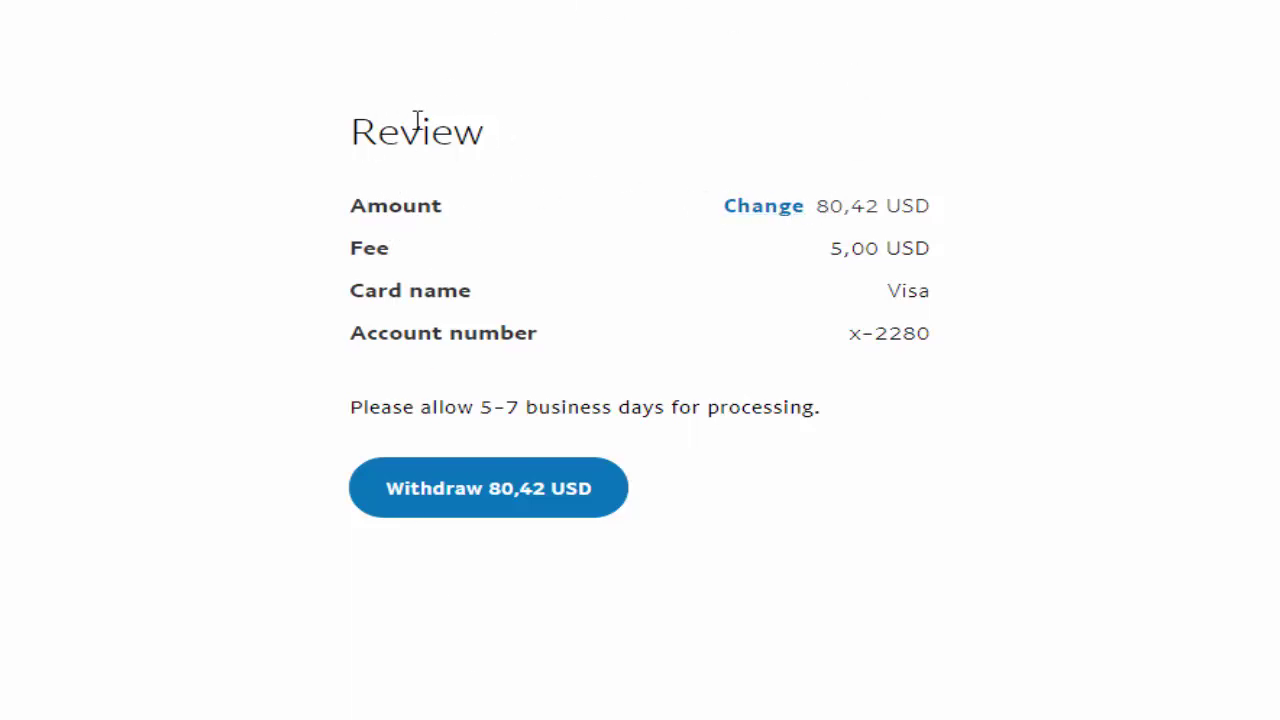
Step: Check the fee and destination account on the review page and submit the 80,42 USD withdrawal
{"action": "left_click_drag", "start_coordinate": [352, 130], "coordinate": [509, 140]}
{"action": "left_click", "coordinate": [560, 140]}
{"action": "left_click_drag", "start_coordinate": [829, 258], "coordinate": [905, 249]}
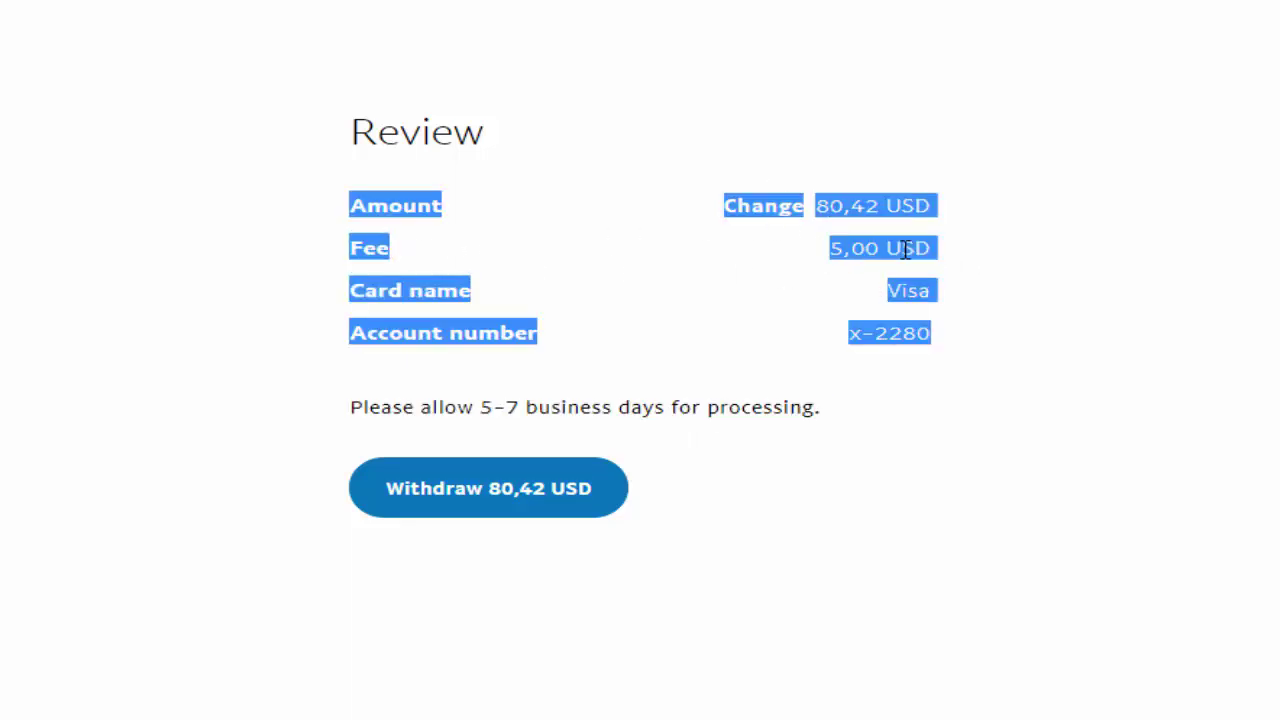
{"action": "left_click", "coordinate": [963, 343]}
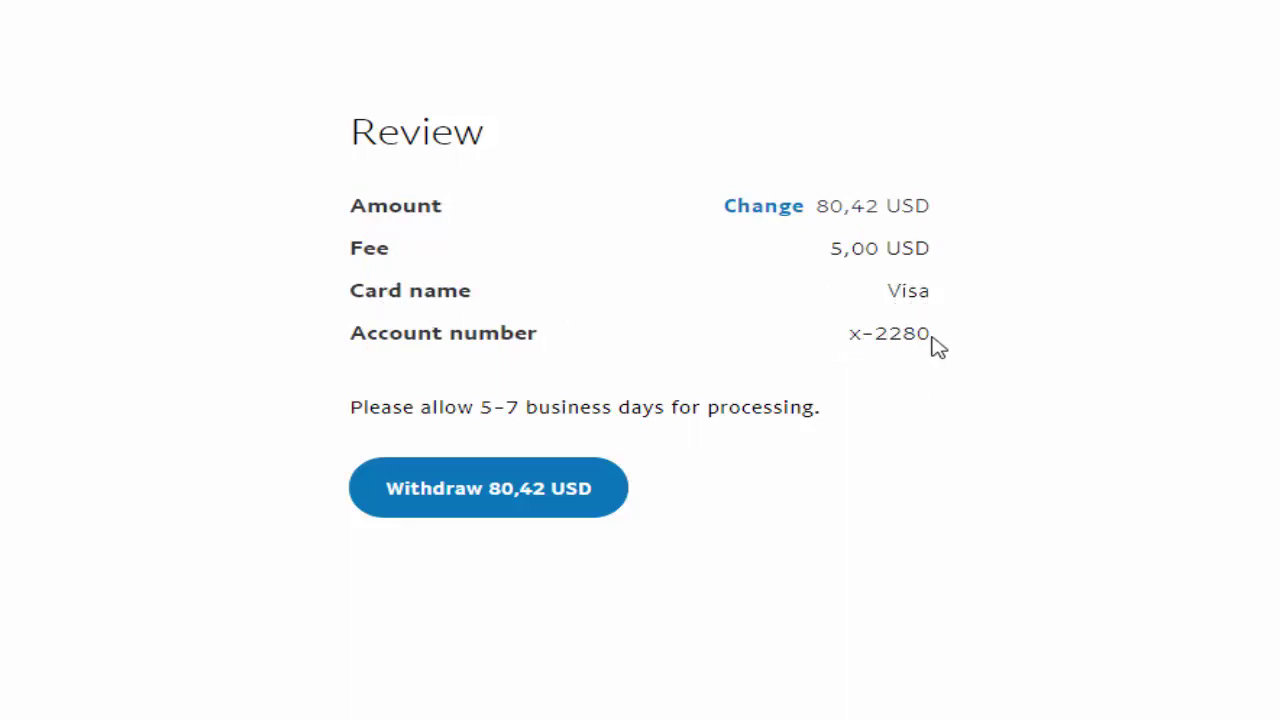
{"action": "left_click_drag", "start_coordinate": [935, 345], "coordinate": [840, 334]}
{"action": "left_click", "coordinate": [786, 340]}
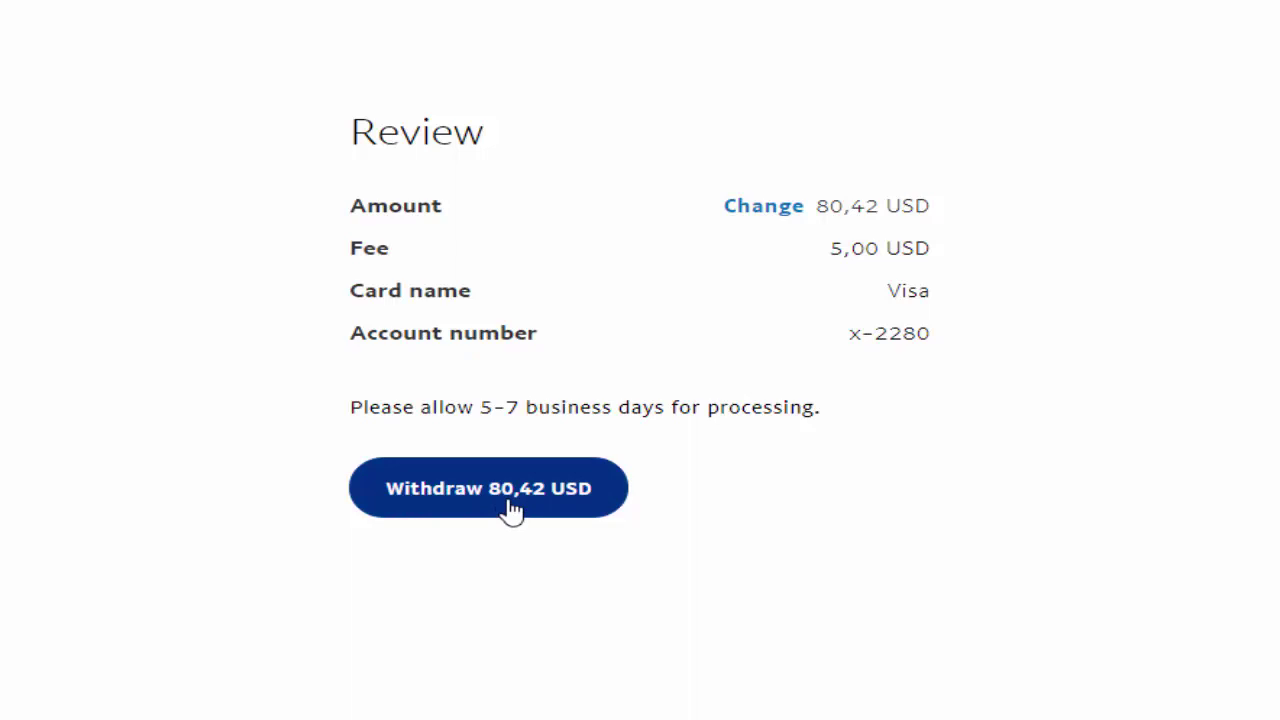
{"action": "left_click", "coordinate": [513, 505]}
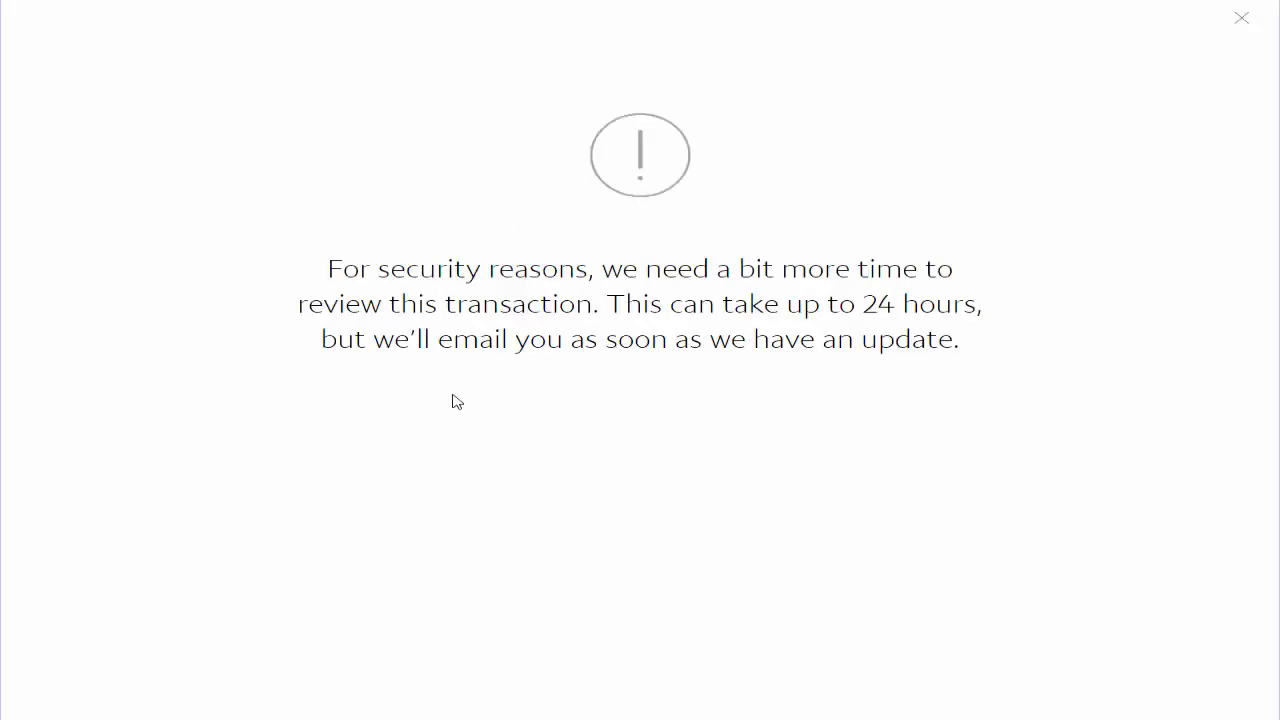
Step: Read the notice about the submitted transaction and close it
{"action": "left_click_drag", "start_coordinate": [330, 278], "coordinate": [1094, 286]}
{"action": "left_click", "coordinate": [1026, 360]}
{"action": "double_click", "coordinate": [300, 269]}
{"action": "left_click", "coordinate": [425, 268]}
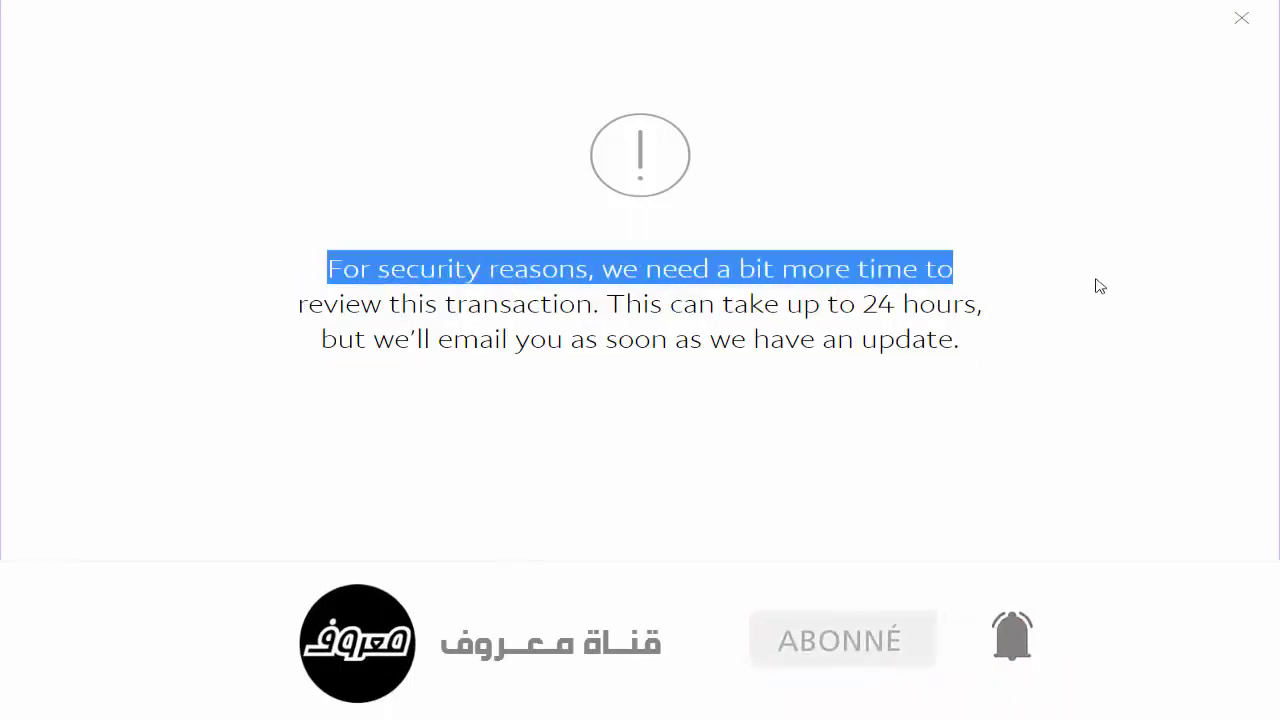
{"action": "left_click", "coordinate": [869, 366]}
{"action": "left_click_drag", "start_coordinate": [985, 346], "coordinate": [220, 229]}
{"action": "left_click", "coordinate": [249, 284]}
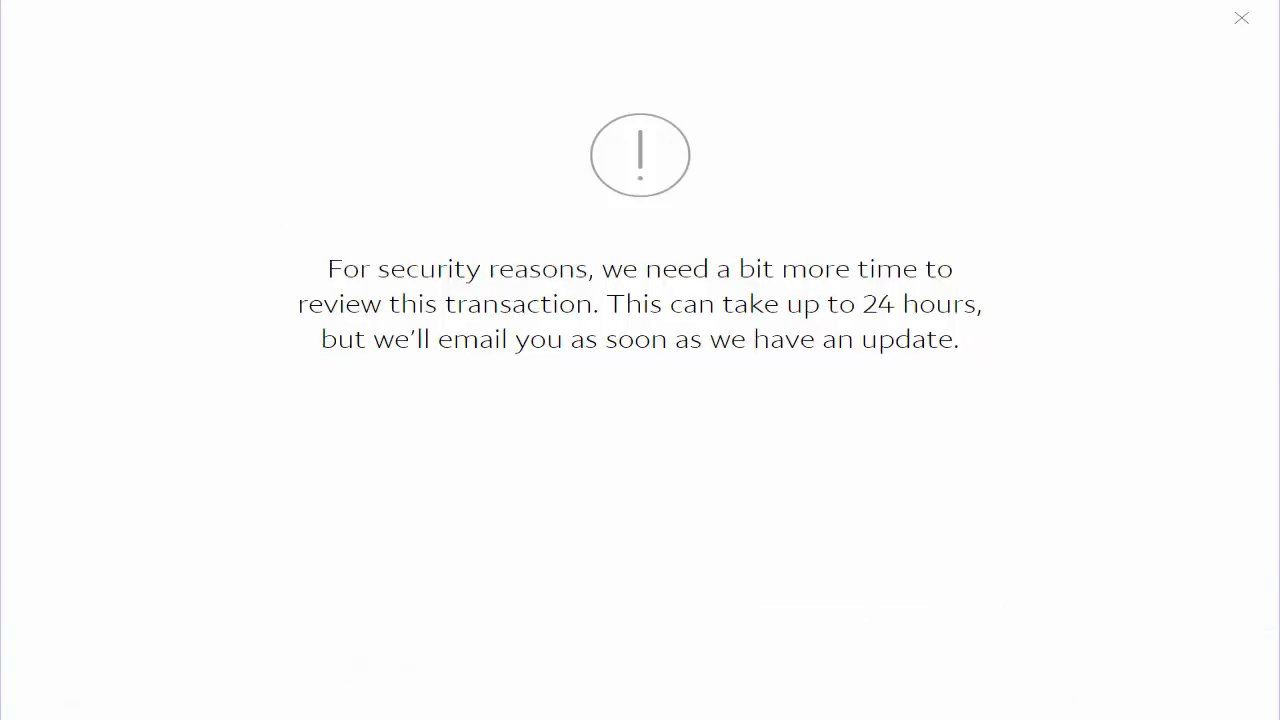
{"action": "left_click", "coordinate": [1247, 20]}
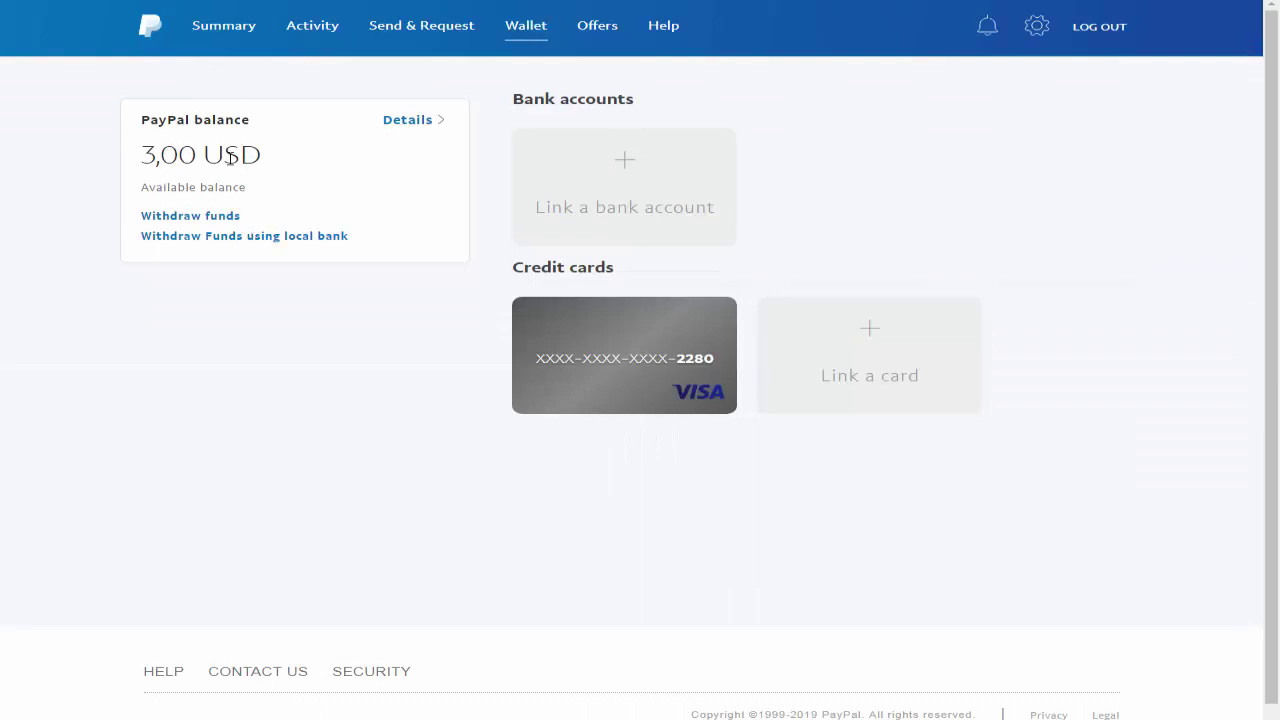
Step: Check the remaining PayPal balance in the wallet and on the account summary
{"action": "left_click_drag", "start_coordinate": [230, 158], "coordinate": [268, 163]}
{"action": "left_click", "coordinate": [154, 152]}
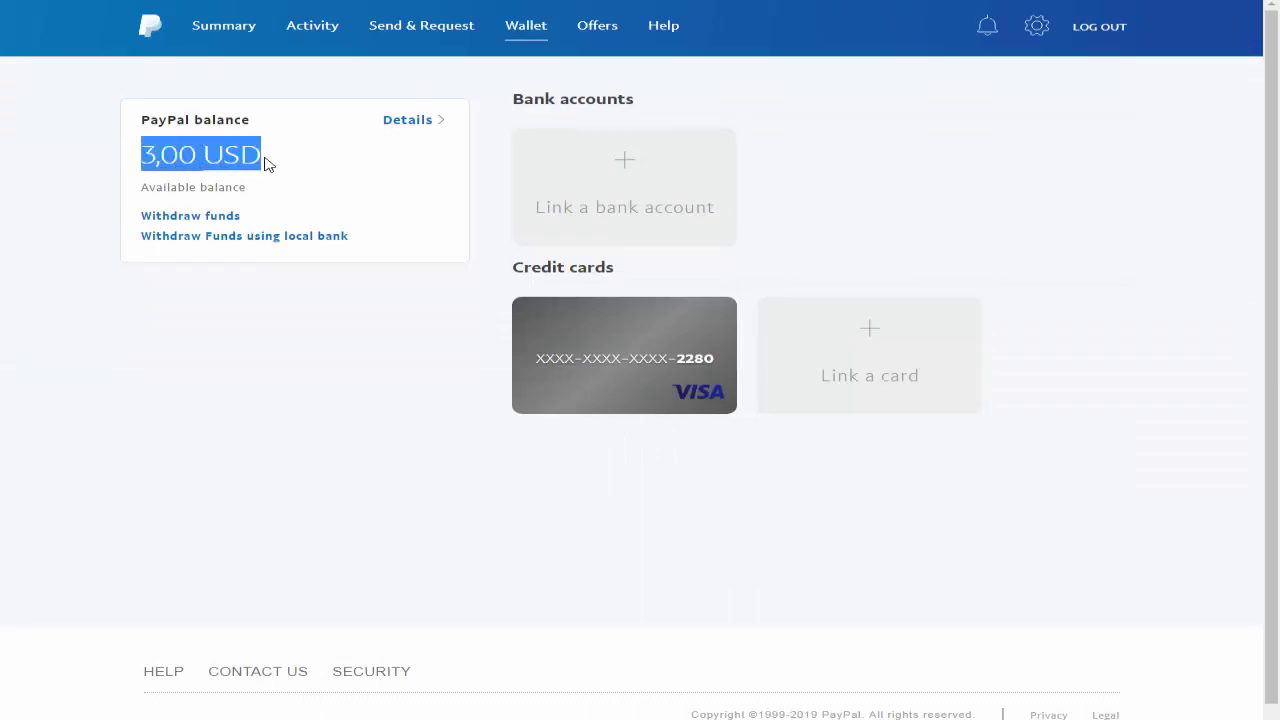
{"action": "left_click", "coordinate": [268, 163]}
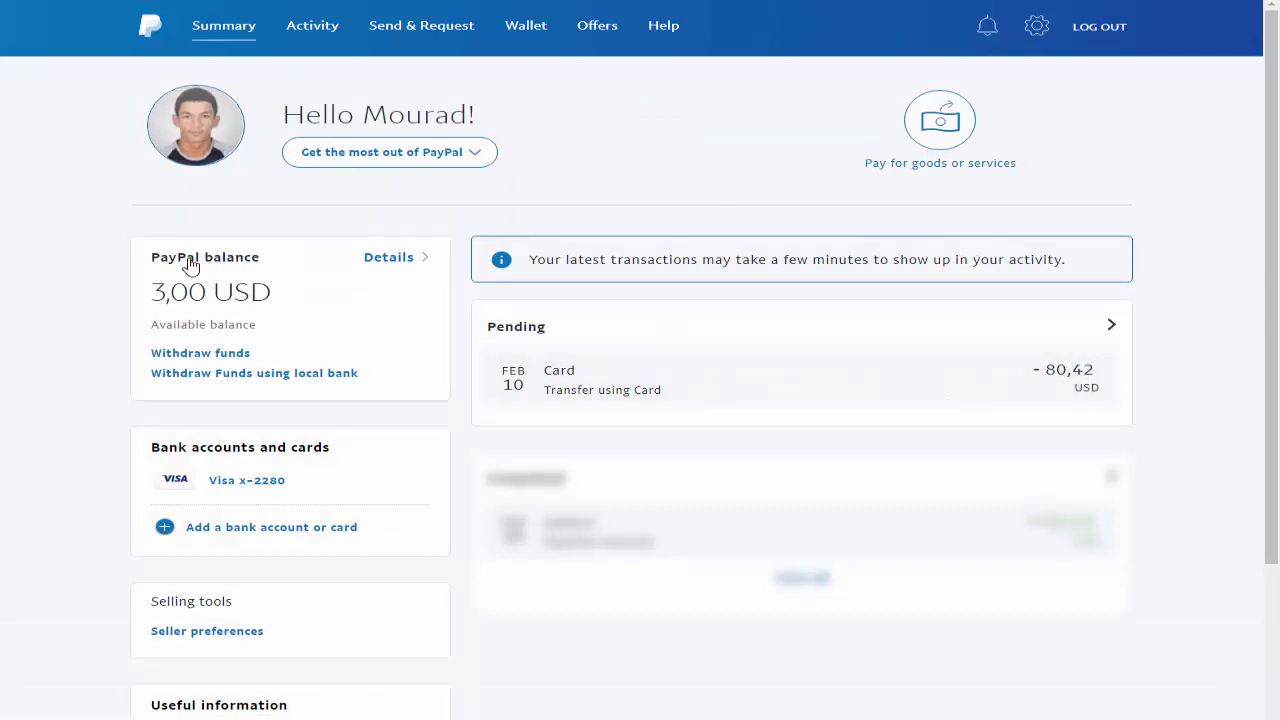
{"action": "triple_click", "coordinate": [230, 293]}
{"action": "left_click", "coordinate": [191, 316]}
{"action": "left_click_drag", "start_coordinate": [250, 293], "coordinate": [163, 292]}
{"action": "left_click", "coordinate": [163, 292]}
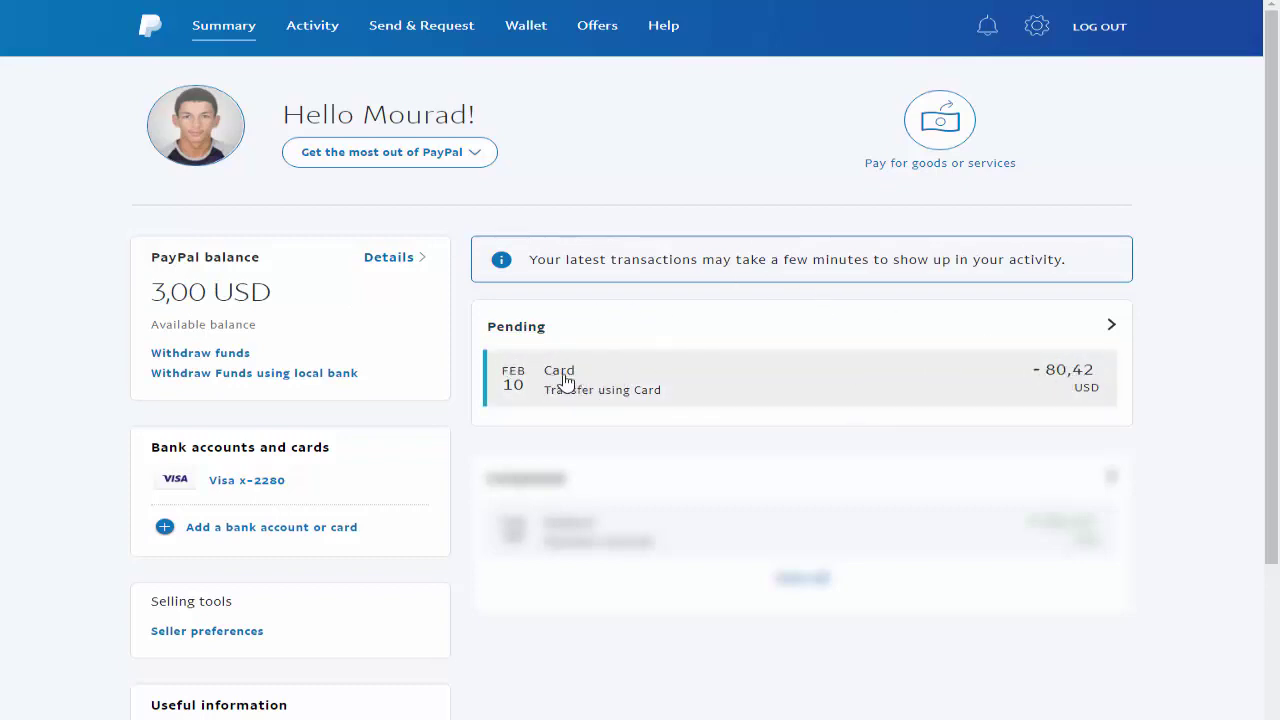
Step: Expand the pending card transfer and examine its transferred amount, fee and total amount
{"action": "left_click", "coordinate": [959, 393]}
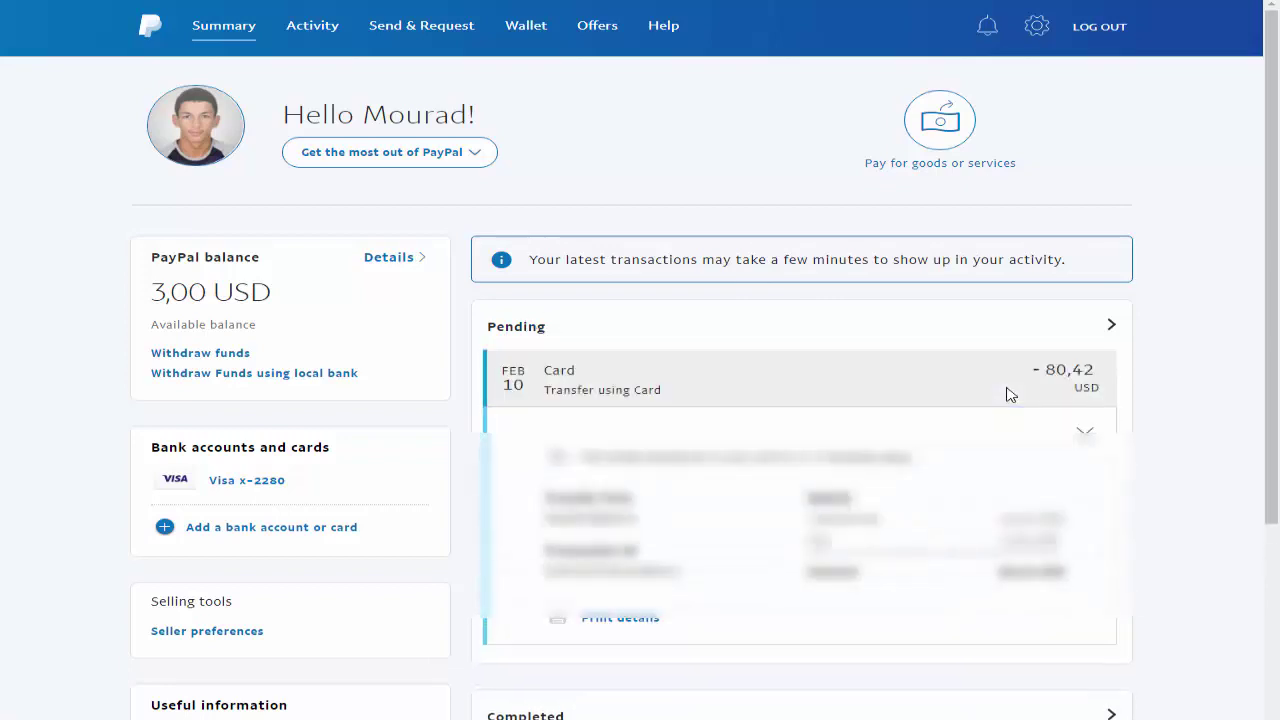
{"action": "left_click_drag", "start_coordinate": [1006, 537], "coordinate": [1074, 523]}
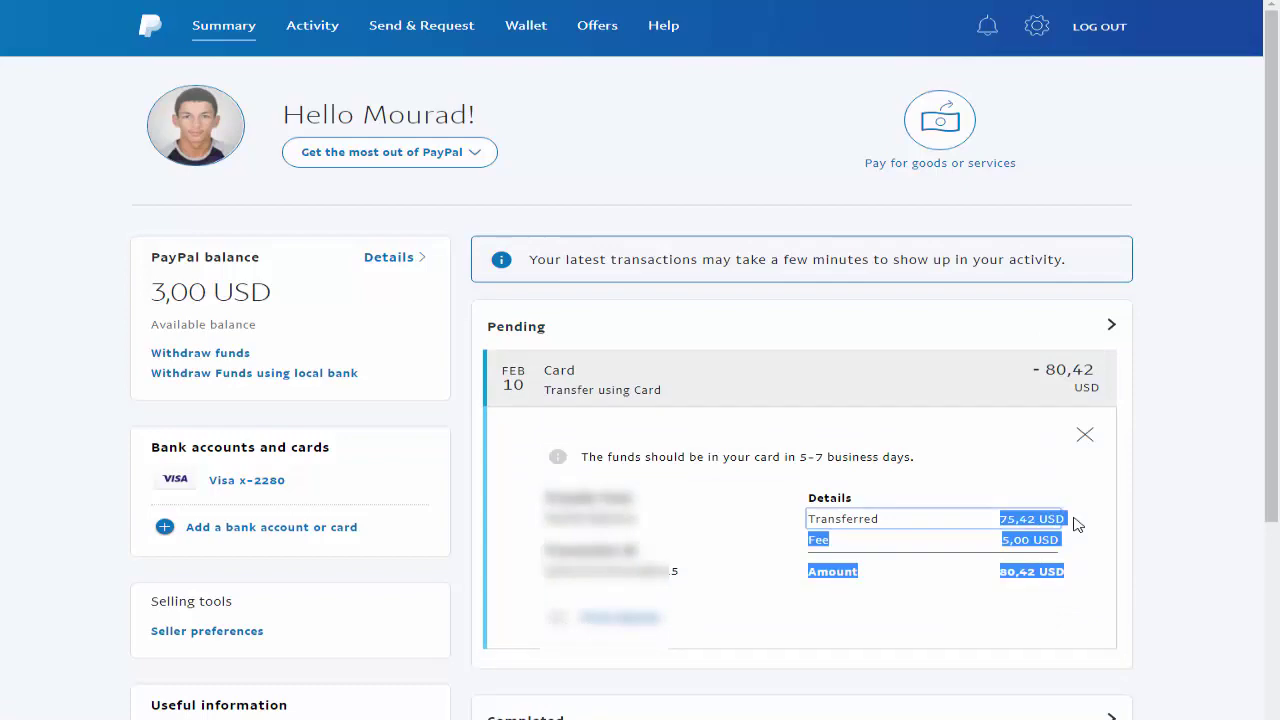
{"action": "left_click", "coordinate": [1046, 538]}
{"action": "left_click_drag", "start_coordinate": [997, 523], "coordinate": [1066, 520]}
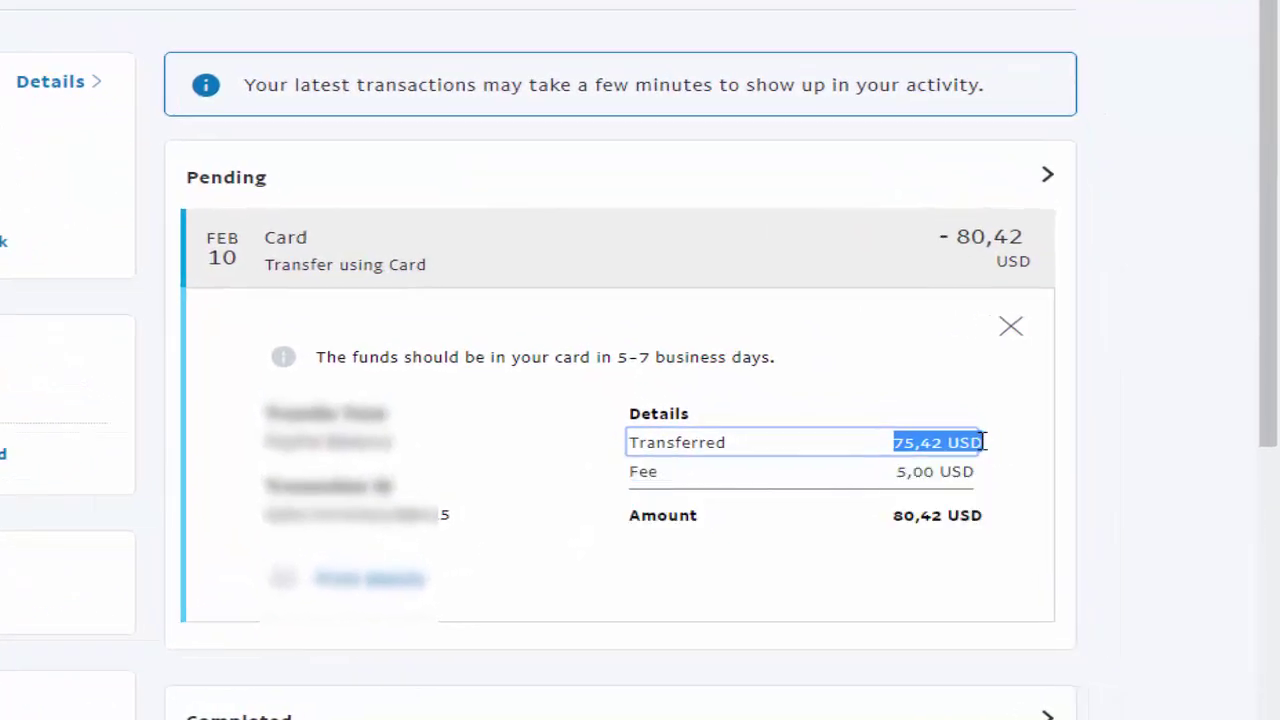
{"action": "left_click_drag", "start_coordinate": [897, 442], "coordinate": [984, 441]}
{"action": "left_click_drag", "start_coordinate": [893, 448], "coordinate": [980, 438]}
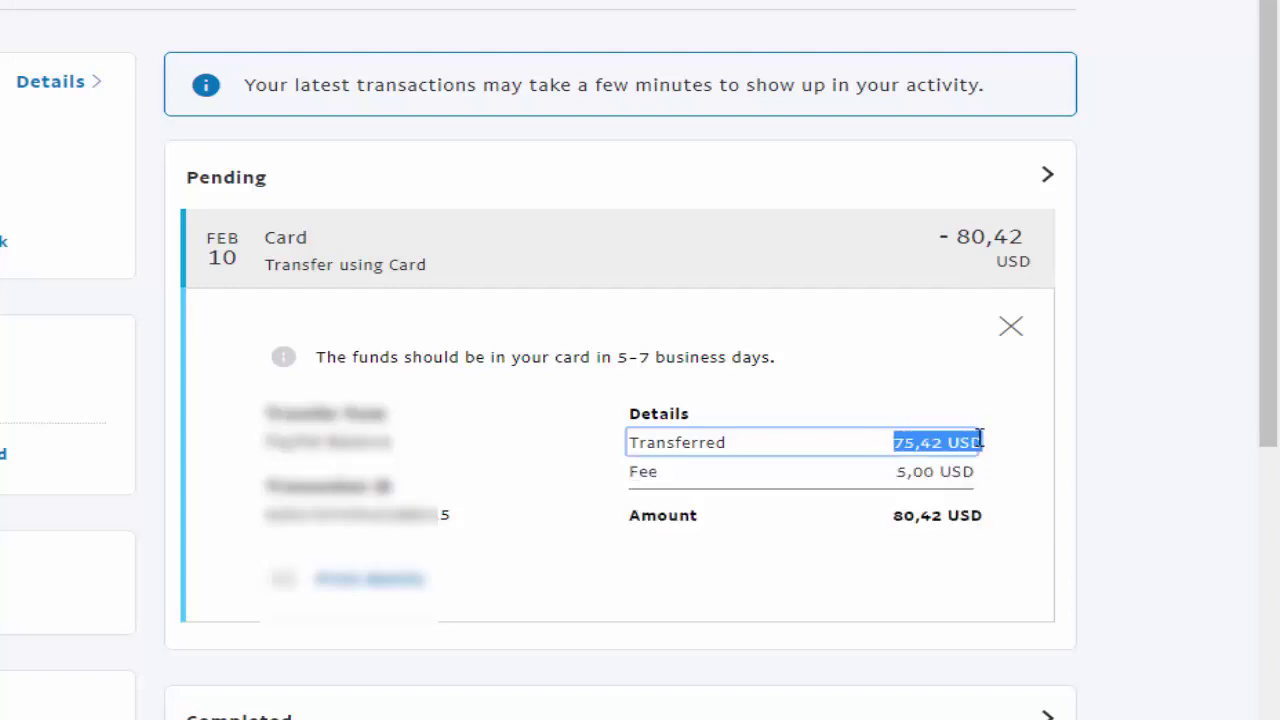
{"action": "left_click", "coordinate": [1148, 479]}
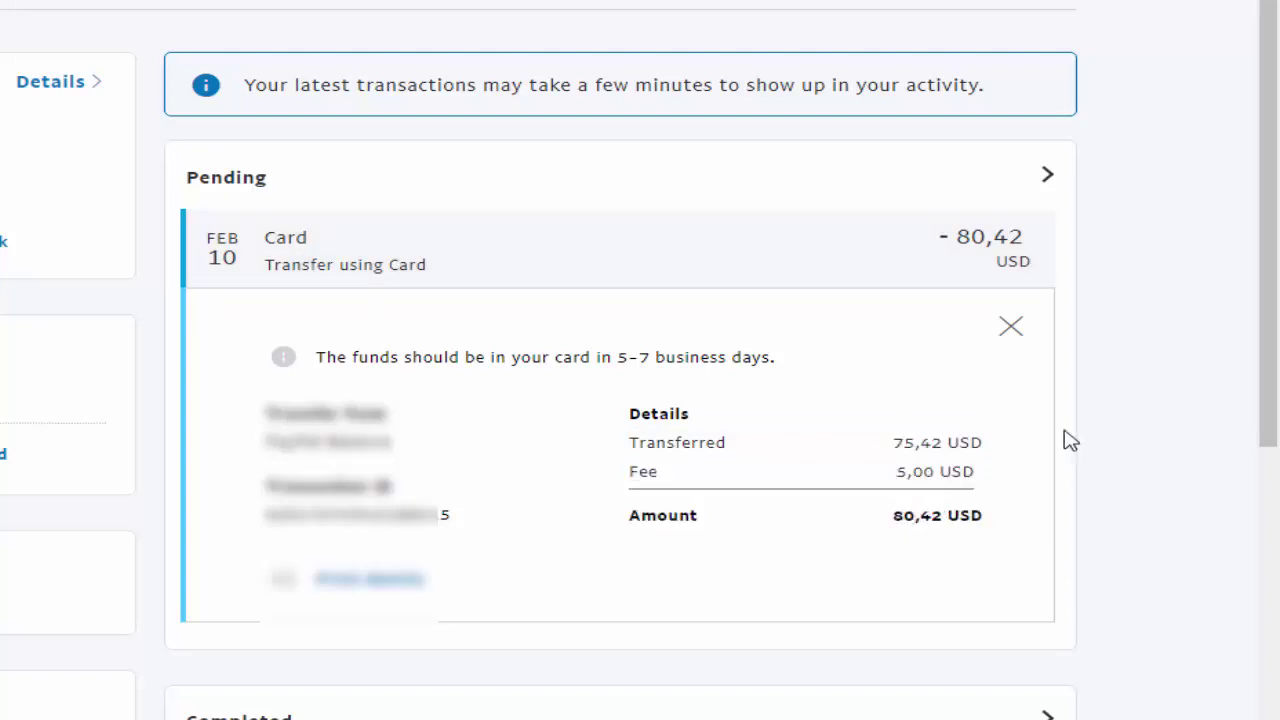
{"action": "left_click_drag", "start_coordinate": [886, 519], "coordinate": [990, 525]}
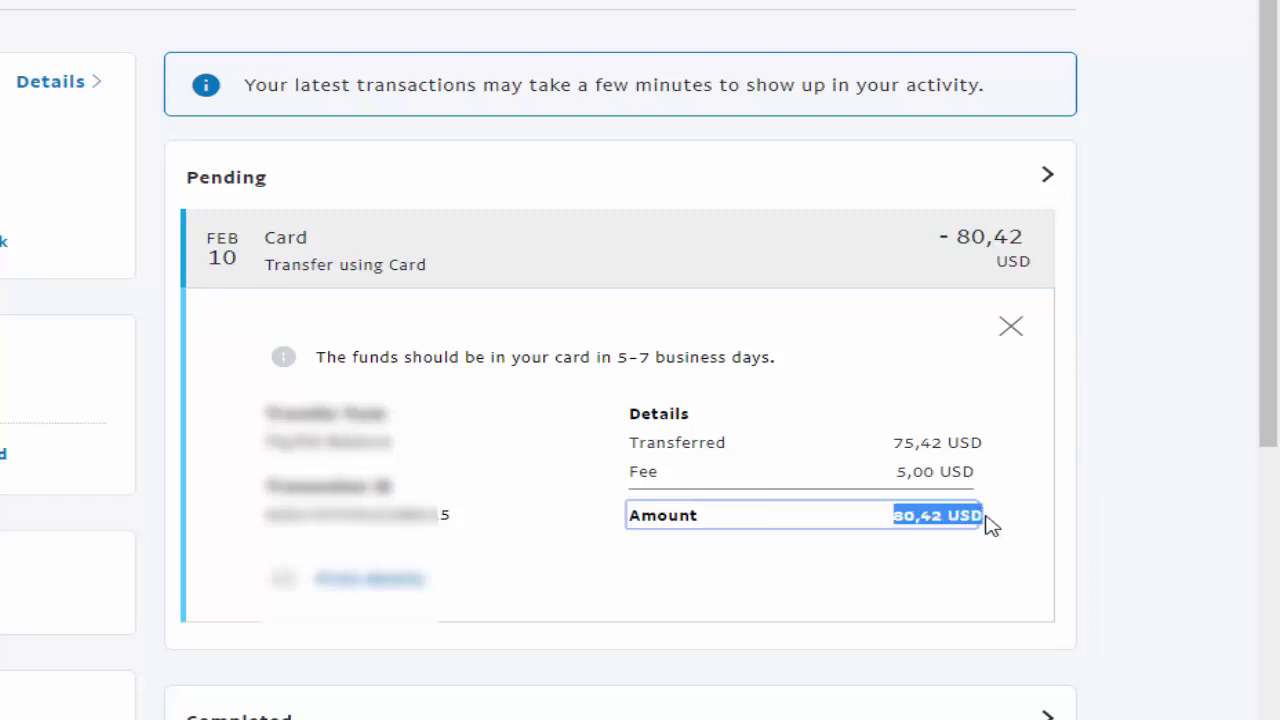
{"action": "left_click", "coordinate": [1049, 520]}
{"action": "left_click_drag", "start_coordinate": [894, 512], "coordinate": [1000, 522]}
{"action": "left_click_drag", "start_coordinate": [896, 481], "coordinate": [1010, 473]}
{"action": "left_click", "coordinate": [910, 442]}
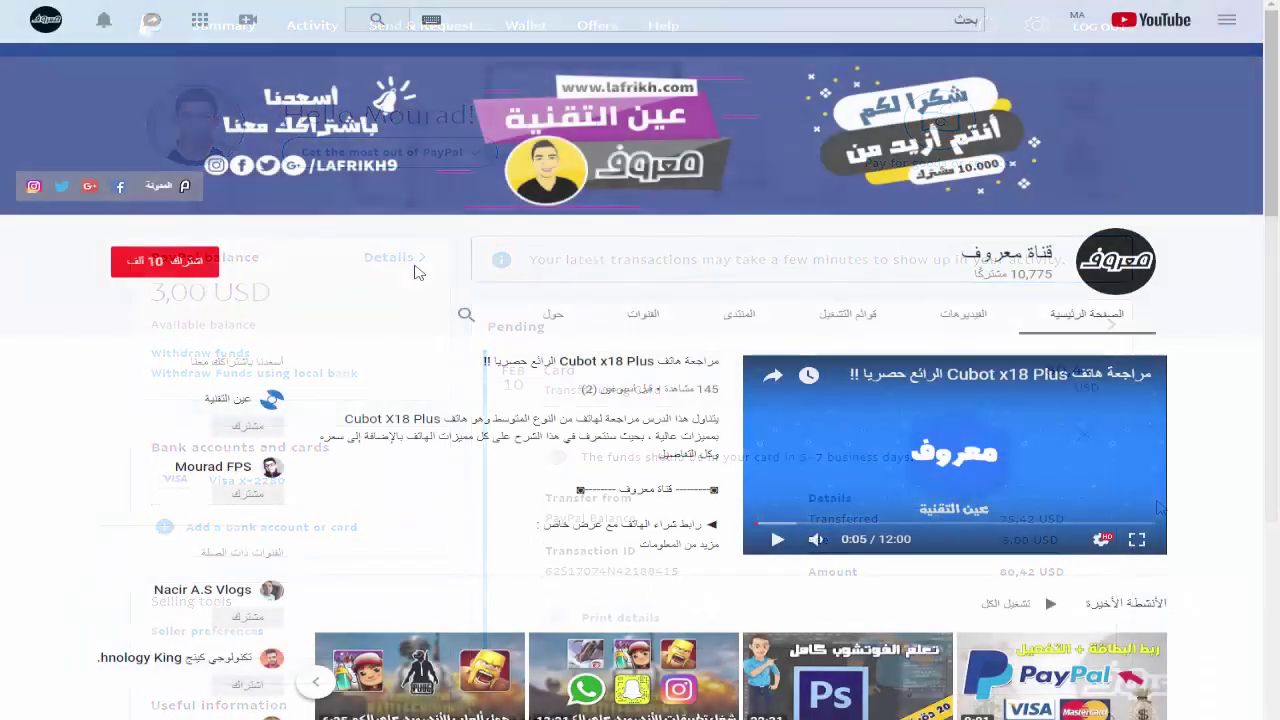